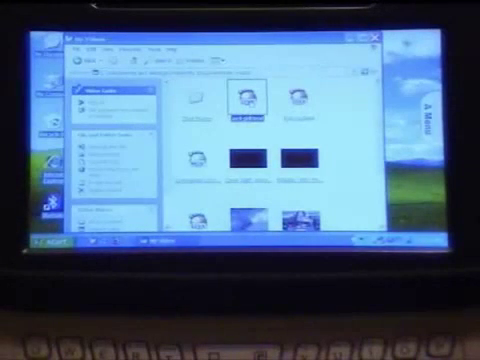
Open a video from the My Videos folder in the media player
{"action": "double_click", "coordinate": [246, 97]}
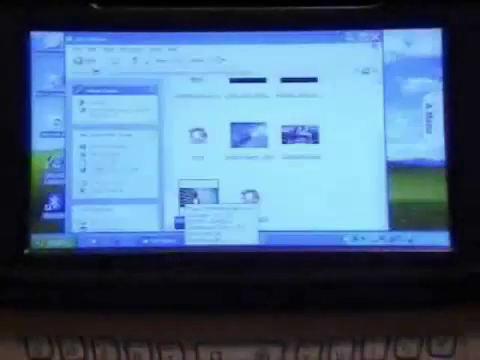
Play the bottom-left Tekzilla video and bring up Task Manager to check performance
{"action": "left_click", "coordinate": [199, 193]}
{"action": "double_click", "coordinate": [199, 193]}
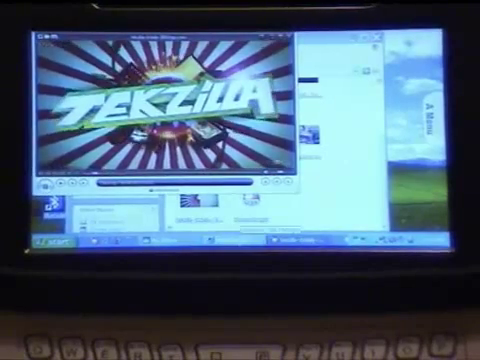
{"action": "key", "text": "ctrl+shift+Escape"}
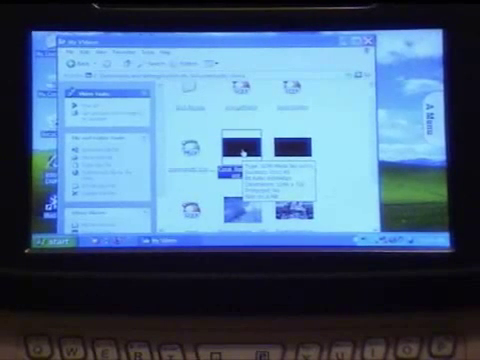
Play the dark ocean-scene HD video full screen, jump ahead twice, then exit full screen
{"action": "left_click", "coordinate": [243, 152]}
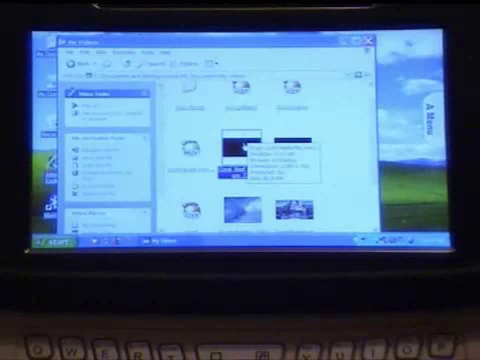
{"action": "double_click", "coordinate": [243, 147]}
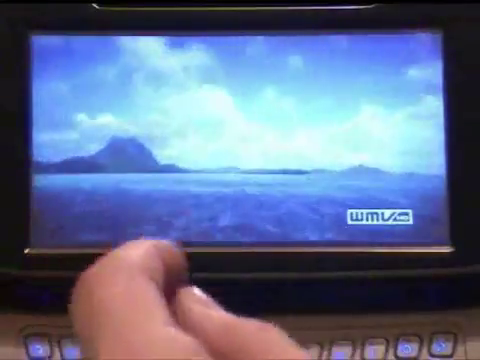
{"action": "left_click", "coordinate": [240, 245]}
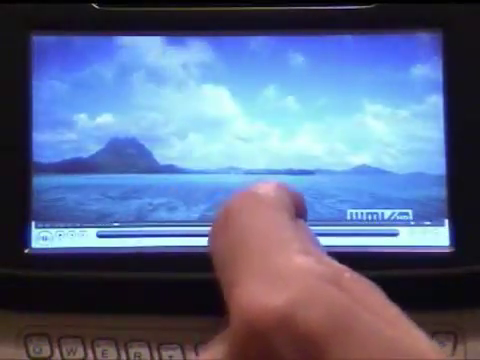
{"action": "left_click", "coordinate": [175, 247]}
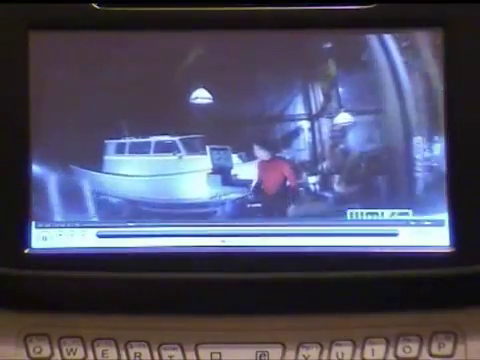
{"action": "key", "text": "Escape"}
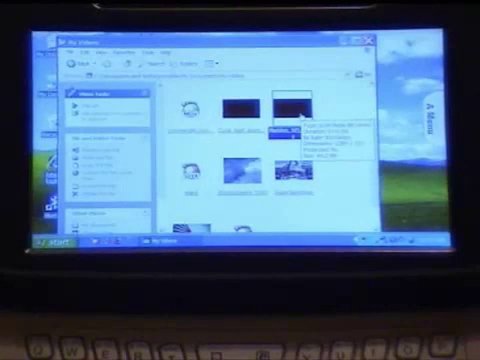
Play the next video in the folder, a football game trailer
{"action": "double_click", "coordinate": [292, 105]}
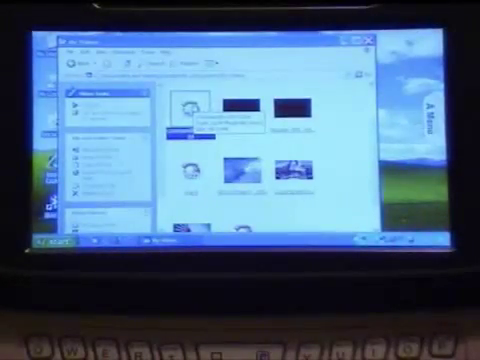
Play the top-left interview video and open Task Manager from the taskbar menu
{"action": "double_click", "coordinate": [190, 105]}
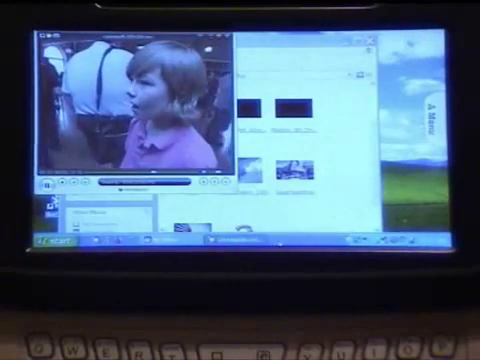
{"action": "right_click", "coordinate": [286, 160]}
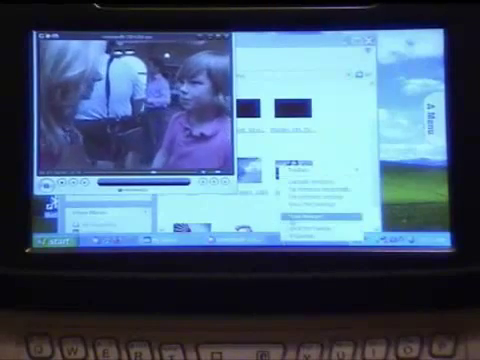
{"action": "left_click", "coordinate": [305, 215]}
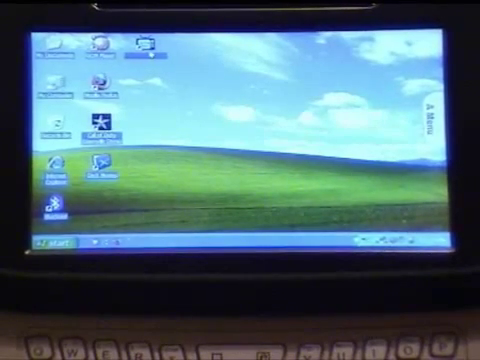
Launch JLC's Internet TV, widen its info panel, and watch two channels from the list
{"action": "double_click", "coordinate": [145, 45]}
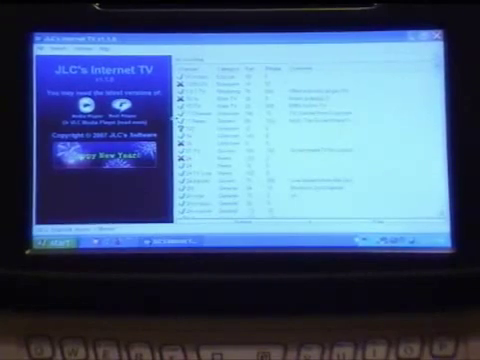
{"action": "left_click_drag", "start_coordinate": [176, 140], "coordinate": [308, 145]}
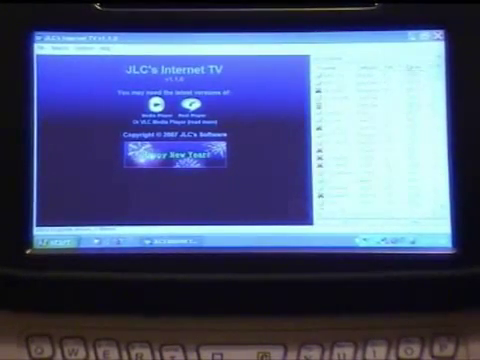
{"action": "double_click", "coordinate": [370, 122]}
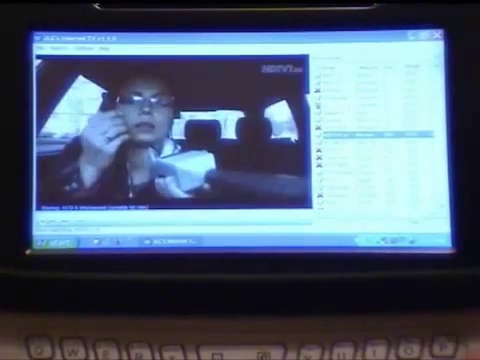
{"action": "double_click", "coordinate": [340, 134]}
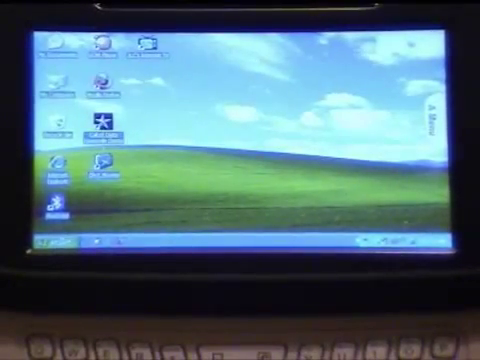
Launch Joost from All Programs and show its Fifth Gear show full screen
{"action": "left_click", "coordinate": [50, 243]}
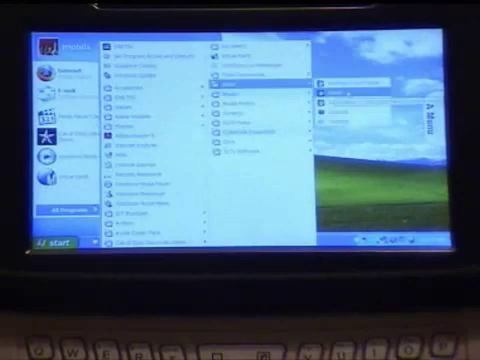
{"action": "left_click", "coordinate": [352, 82]}
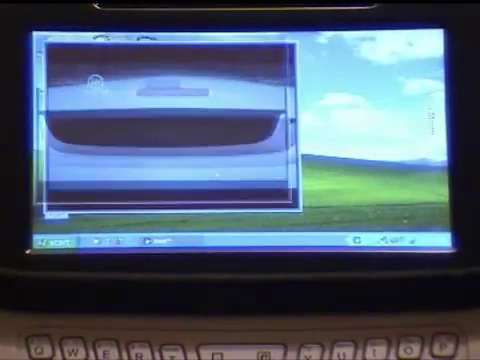
{"action": "double_click", "coordinate": [170, 125]}
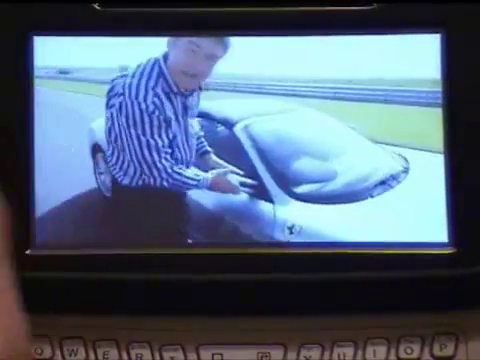
Bring up the Joost playback controls over the ITN sports news video
{"action": "left_click", "coordinate": [120, 180]}
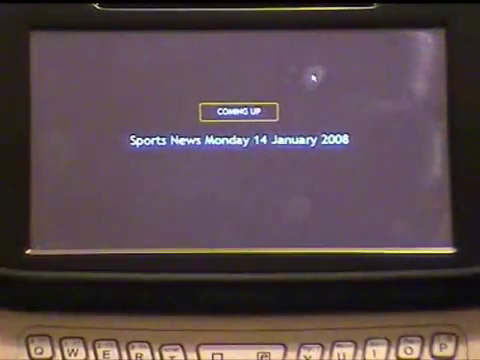
{"action": "left_click", "coordinate": [240, 180]}
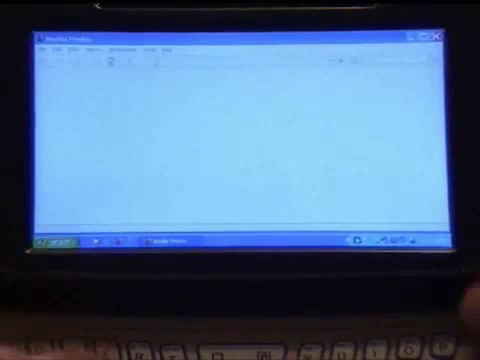
{"action": "type", "text": "w"}
Load the suggested YouTube redlight camera wreck video and play it full screen
{"action": "key", "text": "Down"}
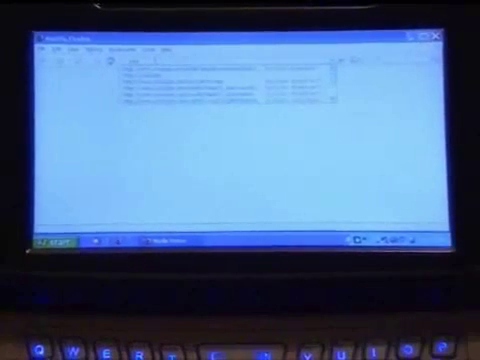
{"action": "key", "text": "Return"}
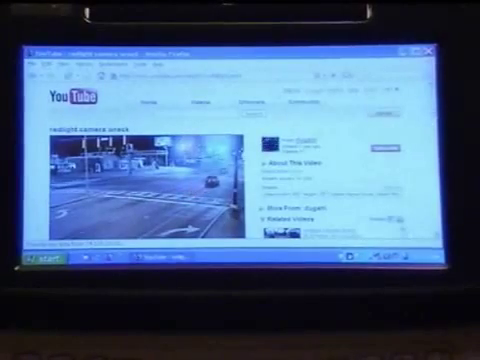
{"action": "scroll", "coordinate": [150, 170], "scroll_direction": "down", "scroll_amount": 3}
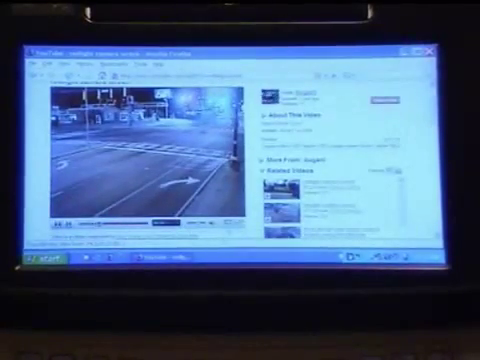
{"action": "left_click", "coordinate": [233, 224]}
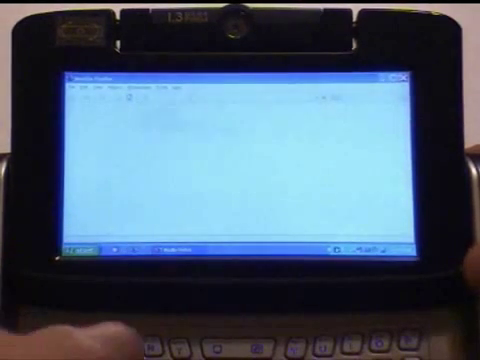
{"action": "type", "text": "w"}
Load Stage6's music tag listing and open 'I Hope This Finds You Well'
{"action": "key", "text": "Return"}
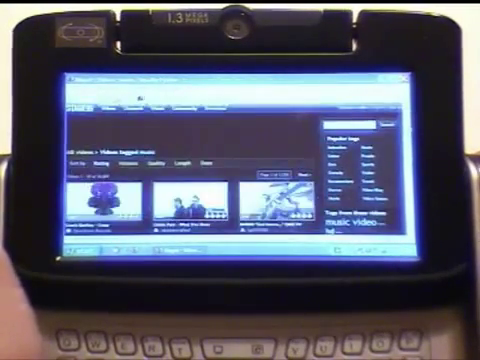
{"action": "scroll", "coordinate": [200, 170], "scroll_direction": "down", "scroll_amount": 3}
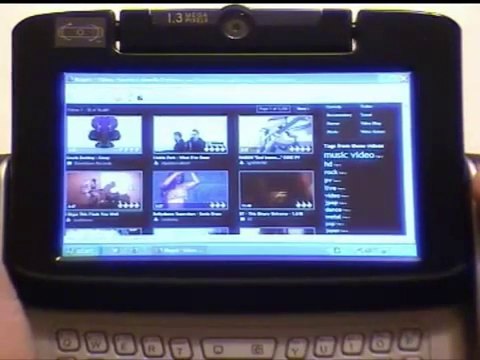
{"action": "left_click", "coordinate": [100, 212]}
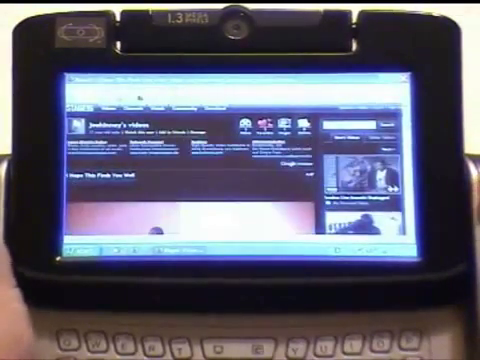